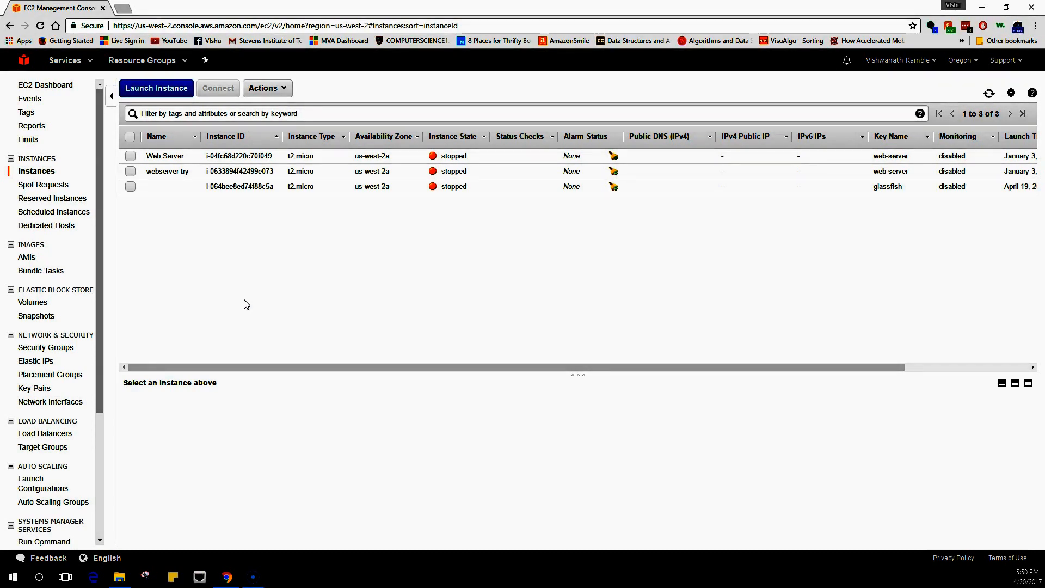
Step: Examine the available instance state actions for the stopped instance that uses the glassfish key
{"action": "left_click", "coordinate": [411, 171]}
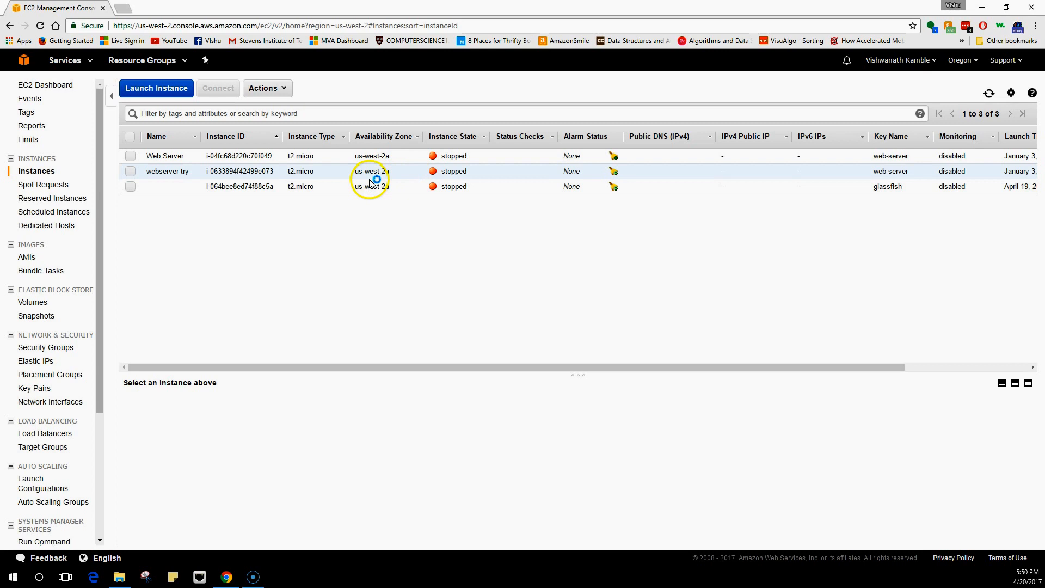
{"action": "right_click", "coordinate": [368, 188]}
{"action": "left_click", "coordinate": [385, 191]}
{"action": "right_click", "coordinate": [398, 185]}
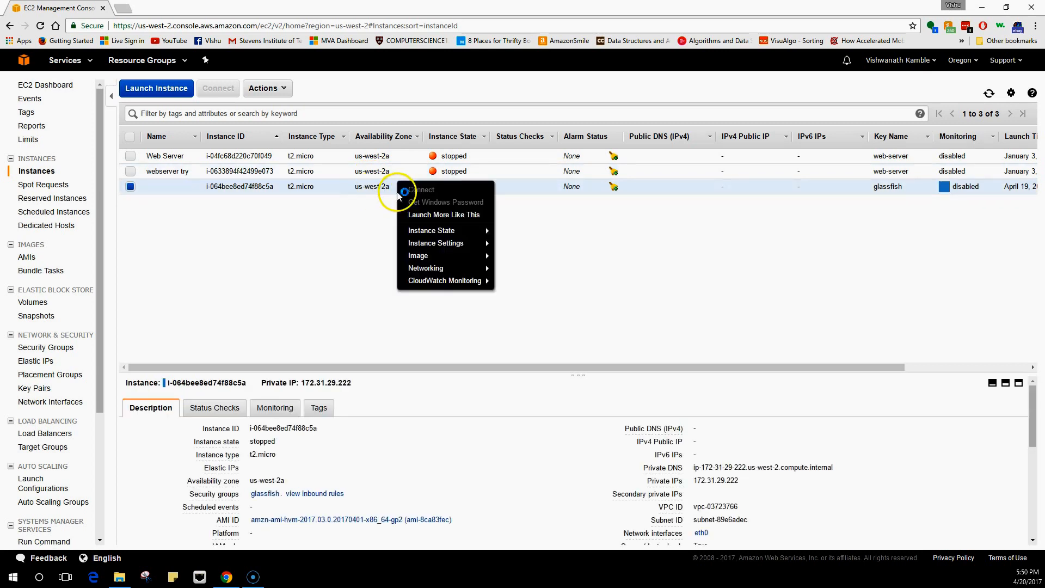
{"action": "mouse_move", "coordinate": [484, 231]}
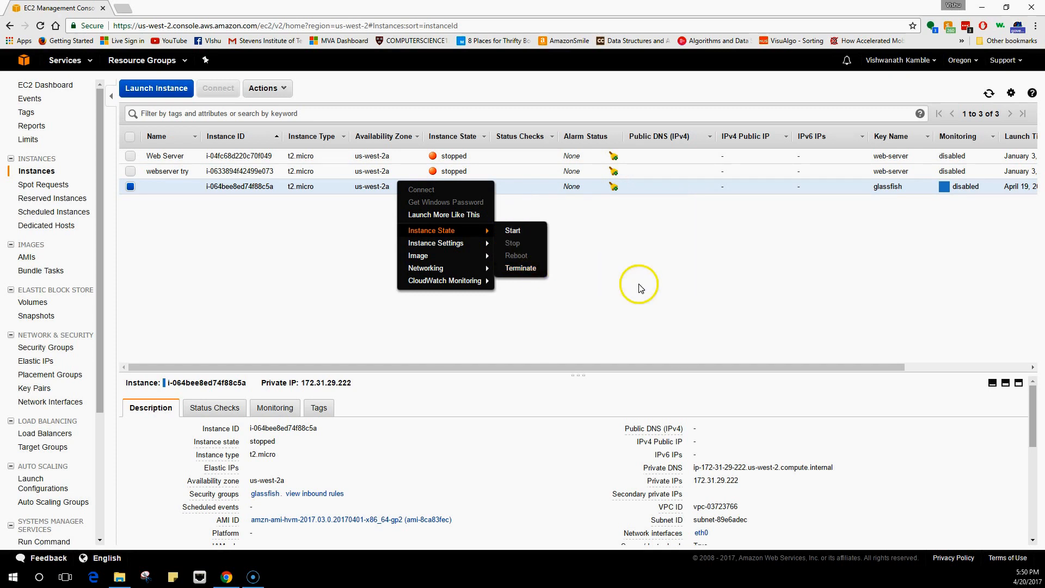
{"action": "left_click", "coordinate": [711, 366]}
{"action": "left_click", "coordinate": [729, 292]}
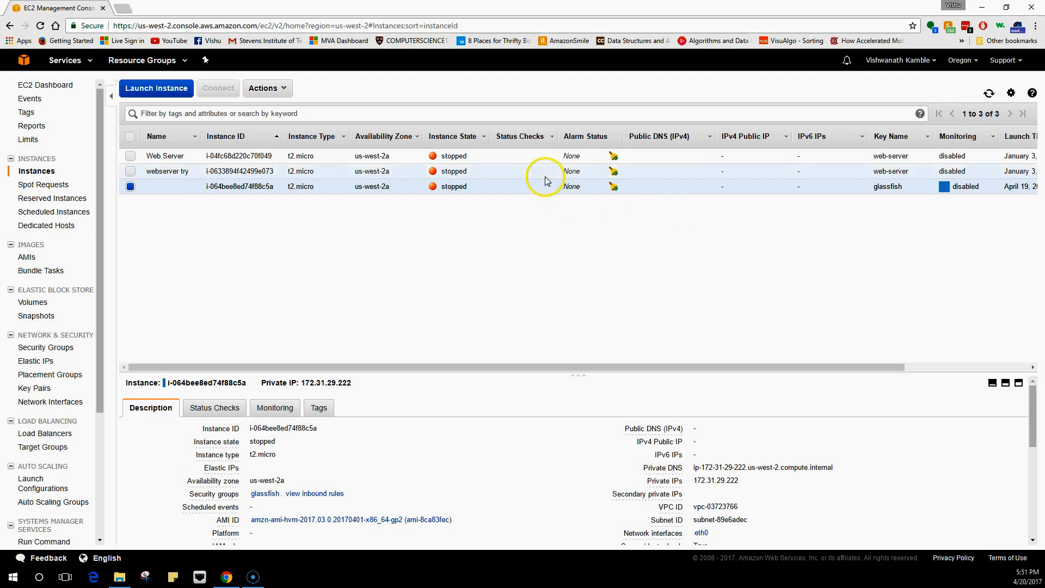
{"action": "right_click", "coordinate": [522, 182]}
{"action": "mouse_move", "coordinate": [559, 229]}
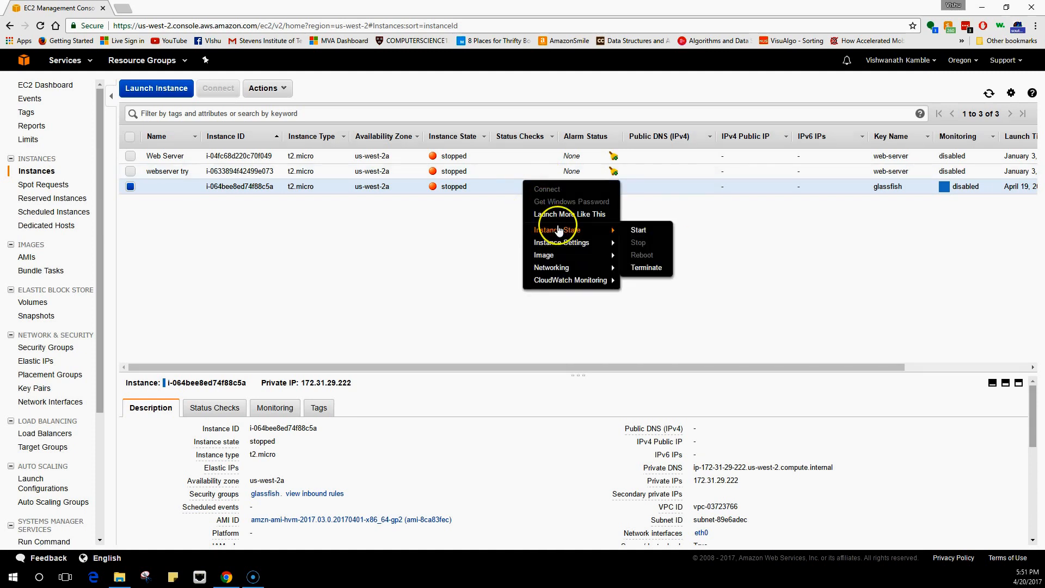
{"action": "left_click", "coordinate": [711, 247]}
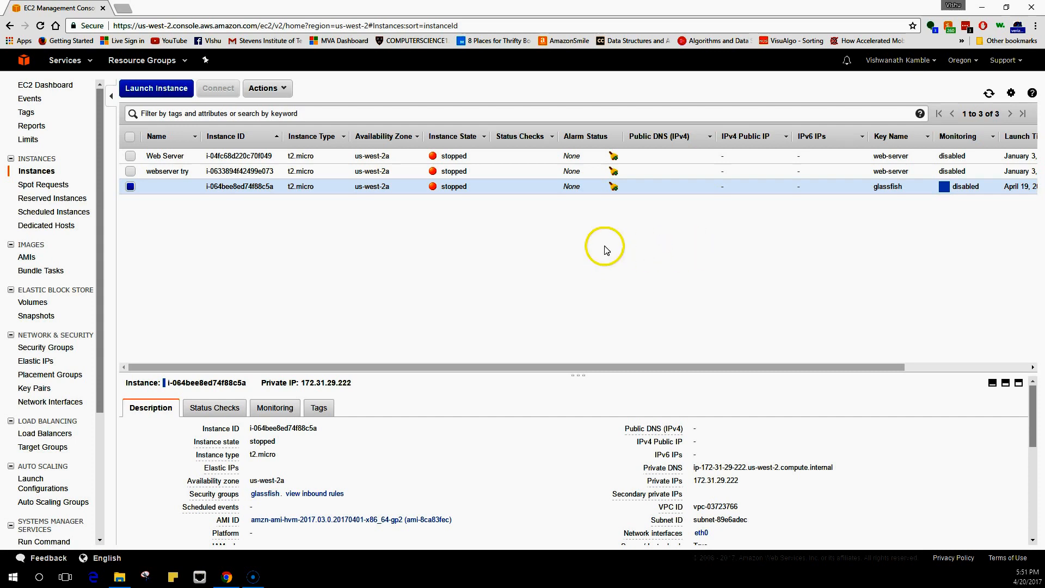
Step: Filter the EBS volumes by the glassfish-postgresql tag and widen the Created column to read the full creation time
{"action": "left_click", "coordinate": [41, 307]}
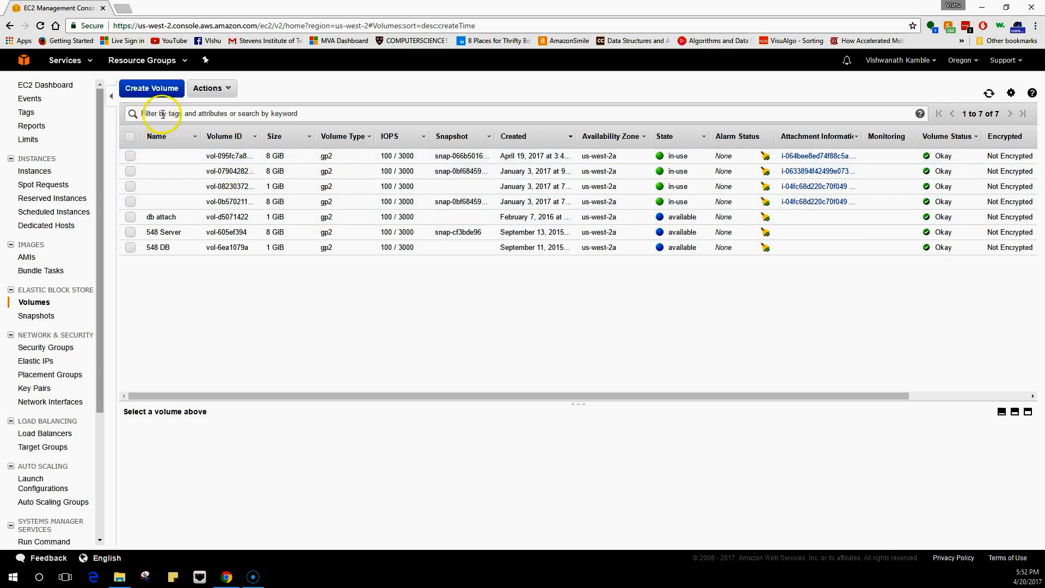
{"action": "left_click", "coordinate": [201, 115]}
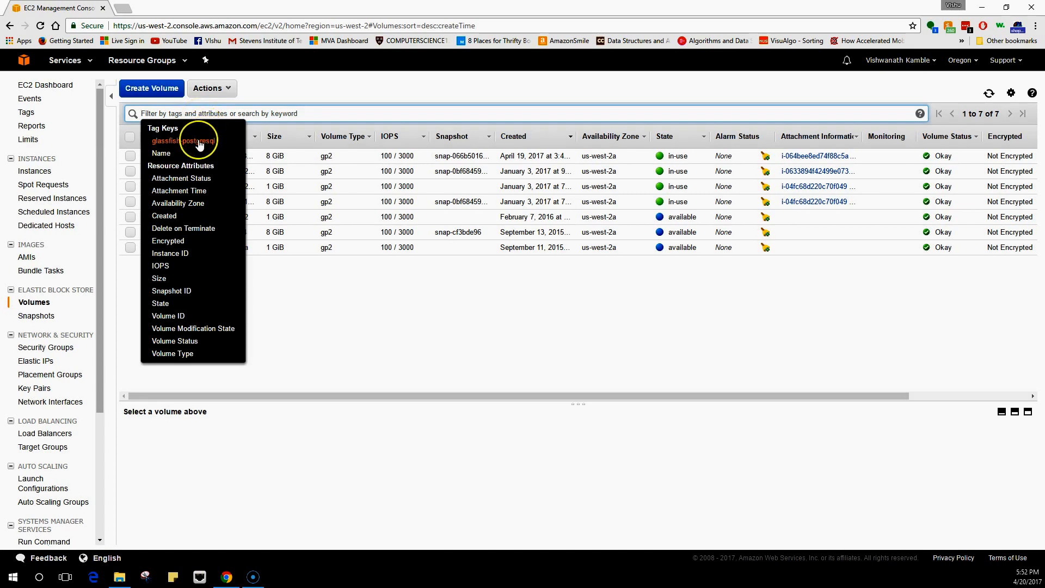
{"action": "left_click", "coordinate": [198, 140]}
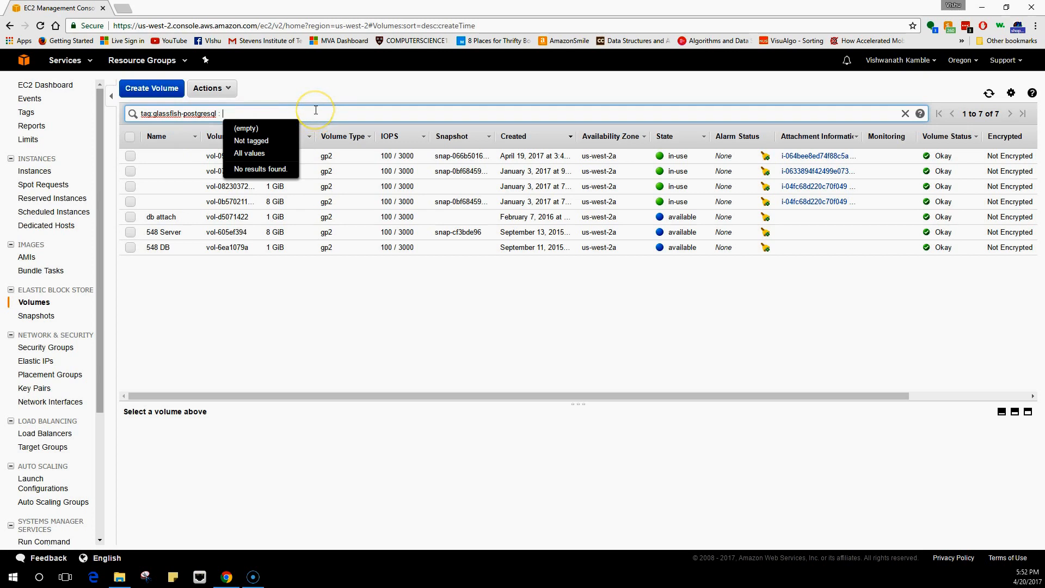
{"action": "key", "text": "Return"}
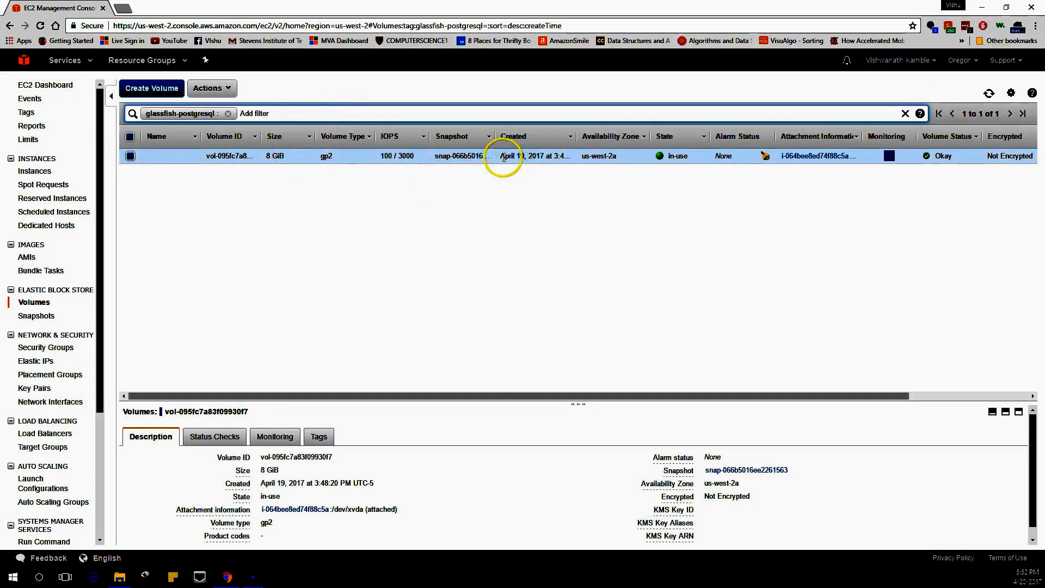
{"action": "left_click_drag", "start_coordinate": [575, 138], "coordinate": [606, 137]}
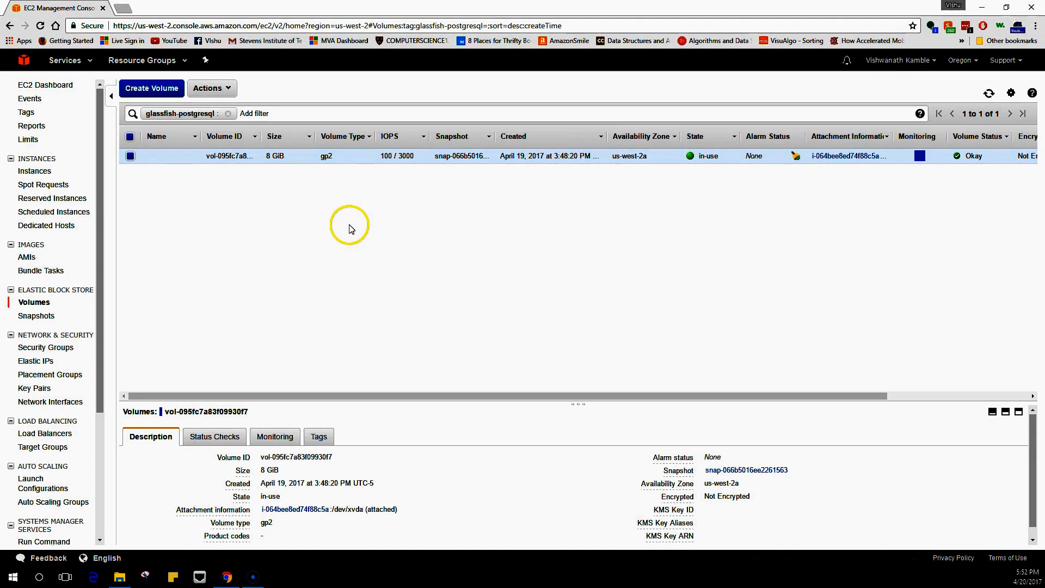
Step: Create a 1 GiB General Purpose SSD (GP2) volume in availability zone us-west-2a
{"action": "left_click", "coordinate": [171, 93]}
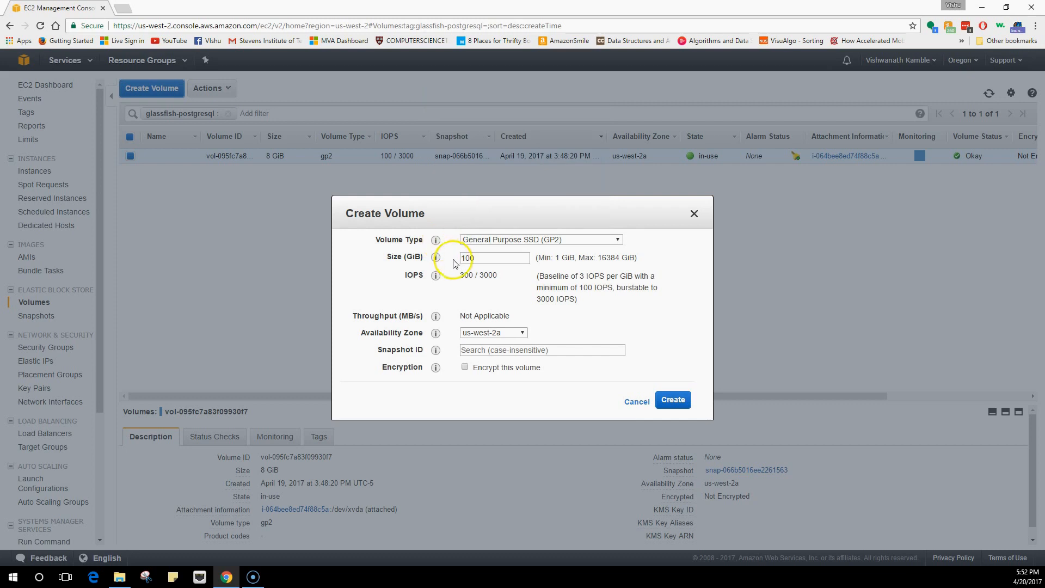
{"action": "left_click", "coordinate": [471, 258]}
{"action": "left_click_drag", "start_coordinate": [471, 258], "coordinate": [451, 253]}
{"action": "type", "text": "1"}
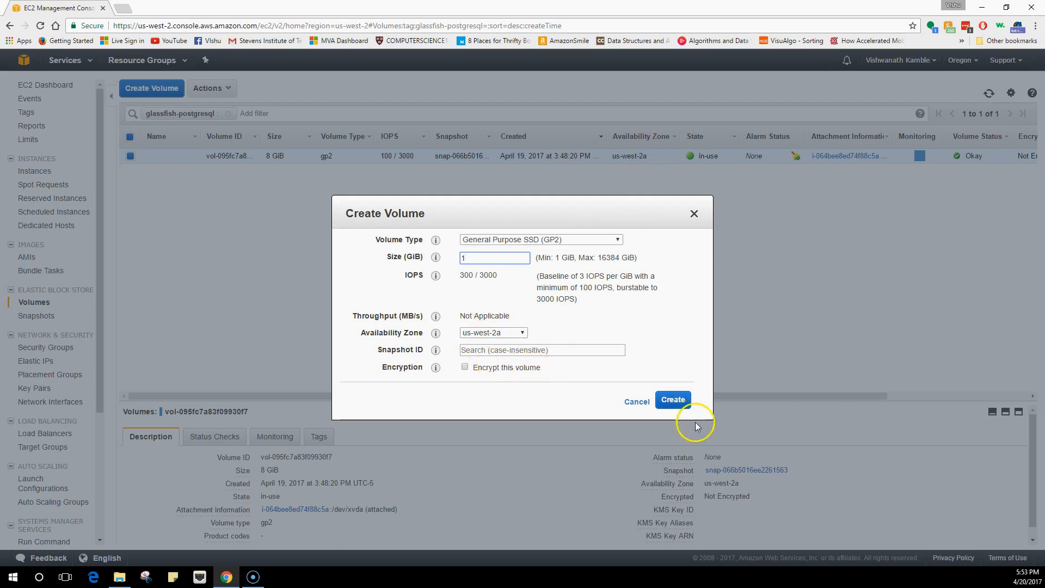
{"action": "left_click", "coordinate": [676, 400]}
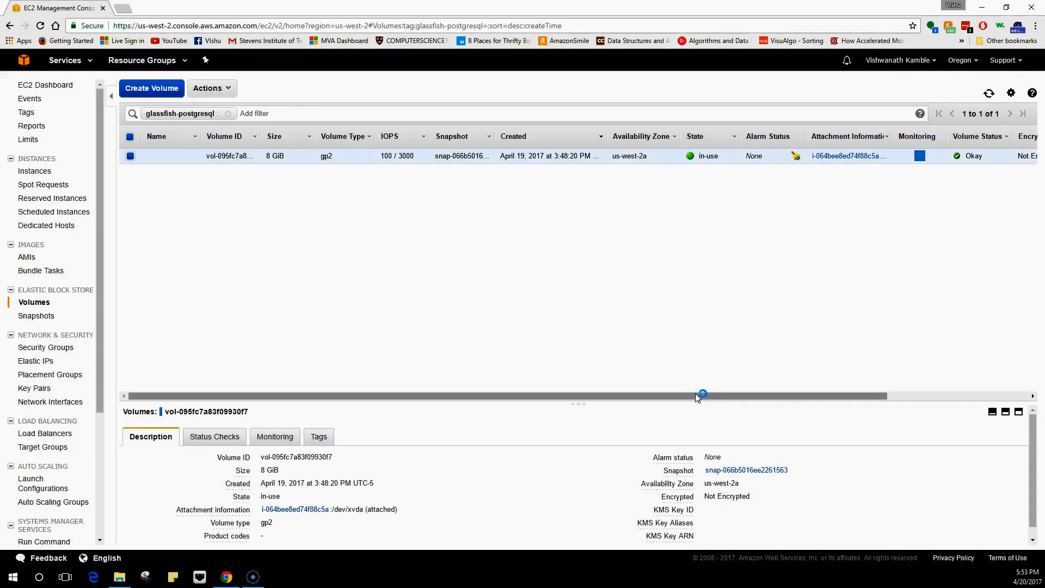
Step: Clear the tag filter, then find and select the newly created 1 GiB volume by creation date and full volume ID
{"action": "left_click", "coordinate": [229, 114]}
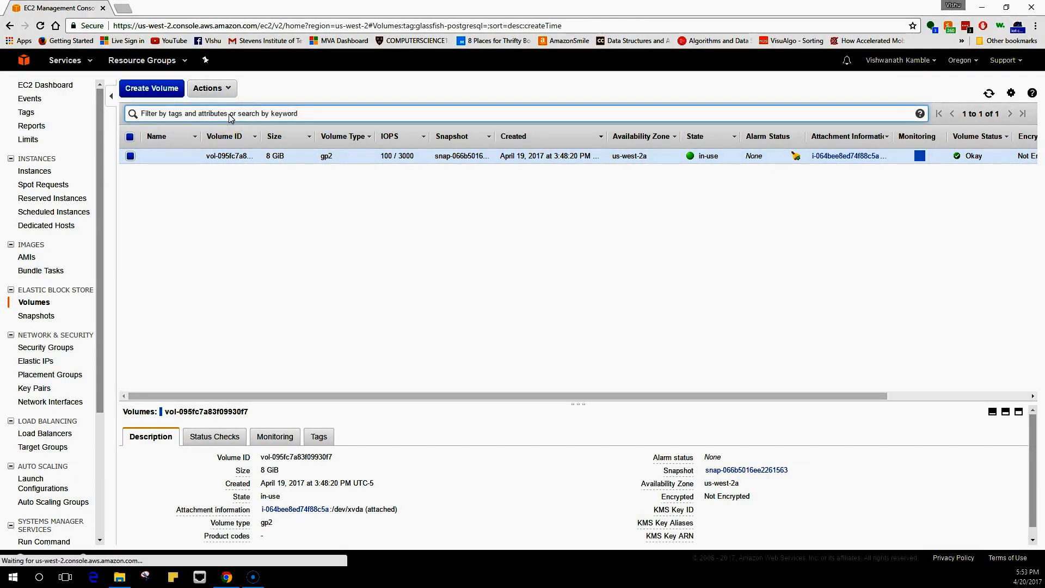
{"action": "left_click", "coordinate": [550, 137]}
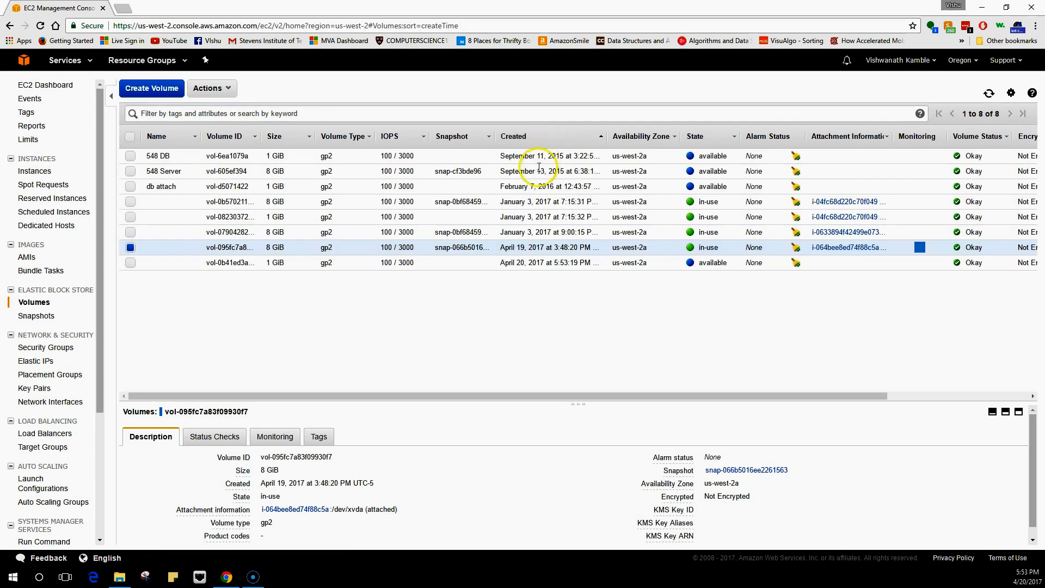
{"action": "left_click", "coordinate": [306, 263]}
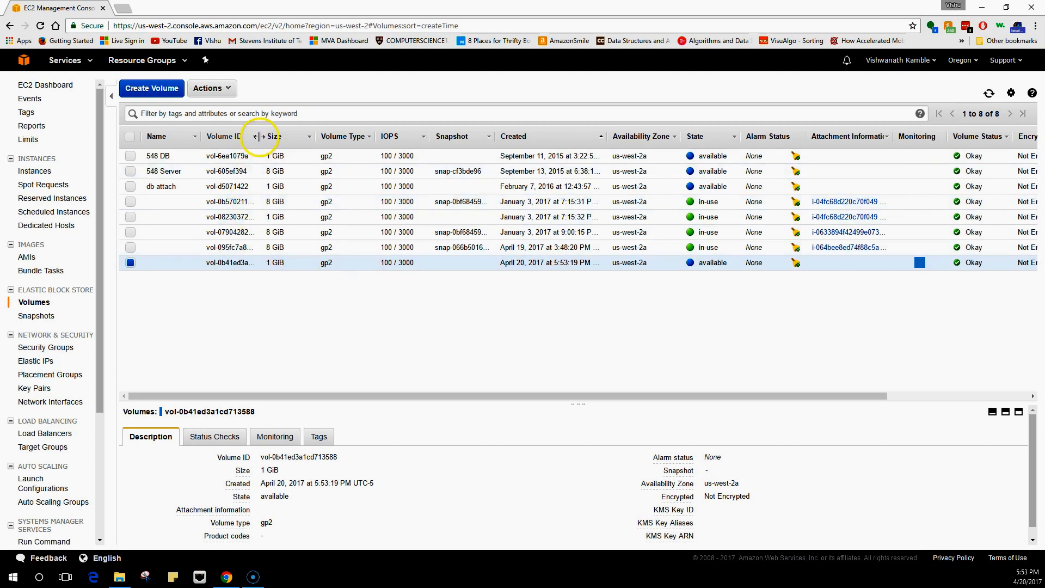
{"action": "left_click_drag", "start_coordinate": [261, 141], "coordinate": [310, 146]}
{"action": "left_click_drag", "start_coordinate": [285, 249], "coordinate": [207, 250]}
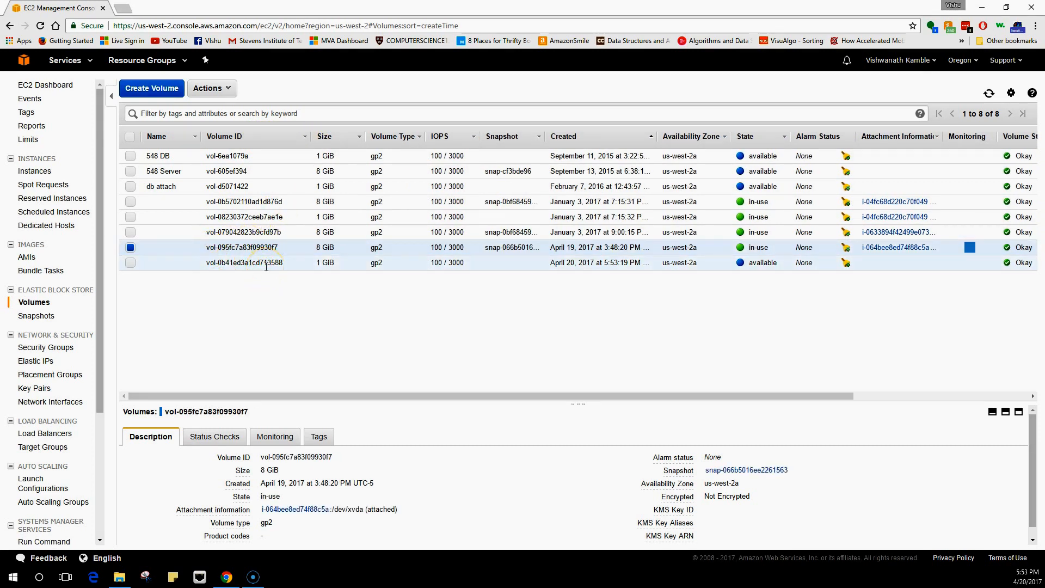
{"action": "left_click", "coordinate": [244, 267]}
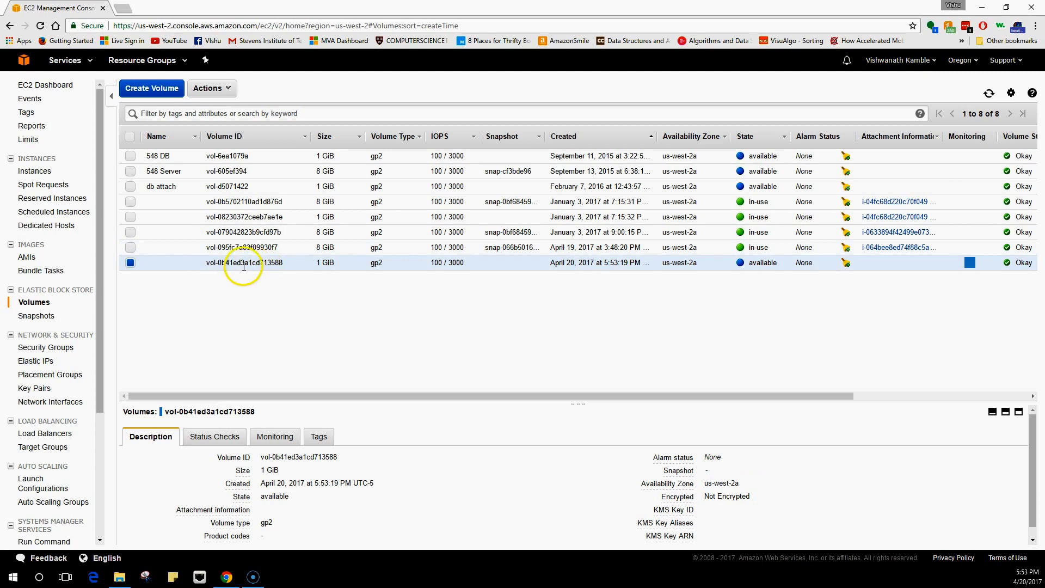
Step: Begin attaching the new 1 GiB volume to an instance
{"action": "right_click", "coordinate": [291, 269]}
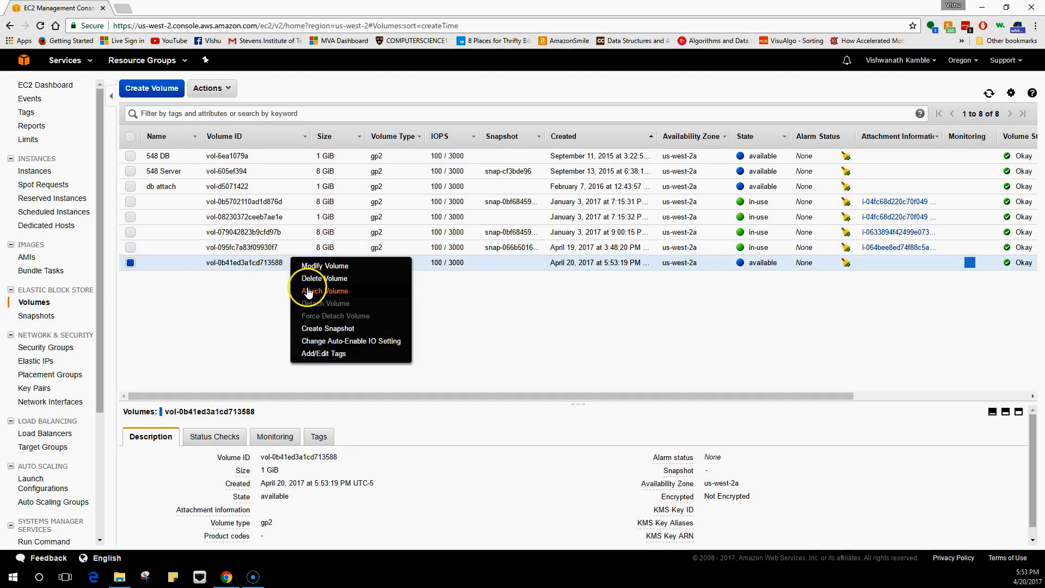
{"action": "left_click", "coordinate": [308, 284]}
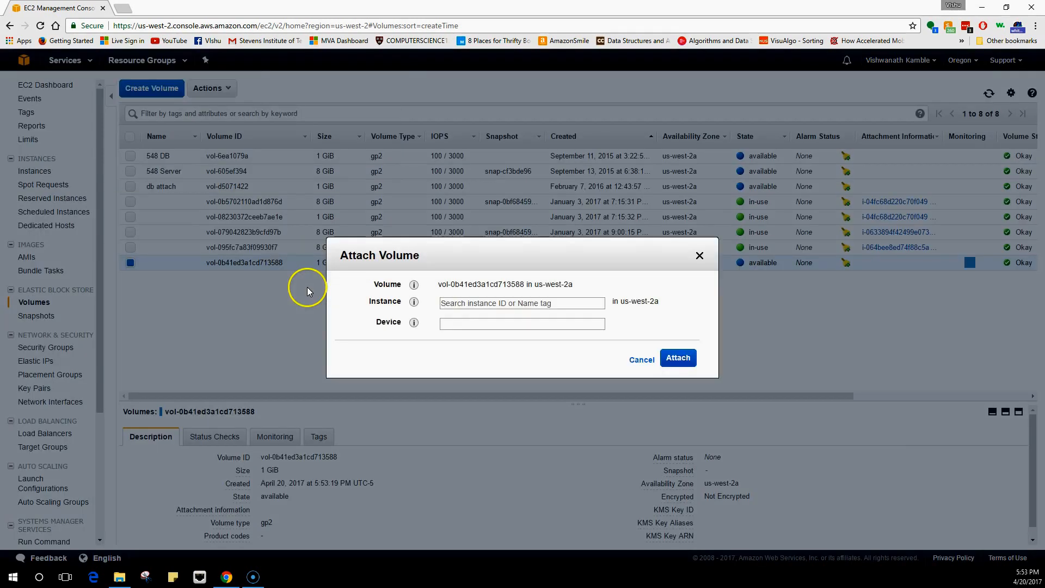
{"action": "left_click", "coordinate": [475, 306]}
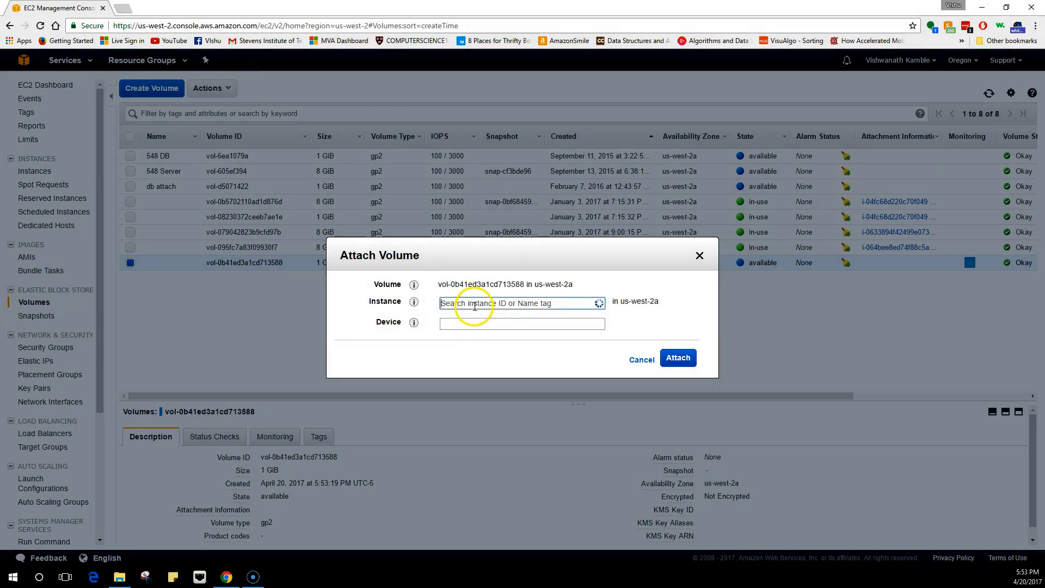
{"action": "type", "text": "GLASS"}
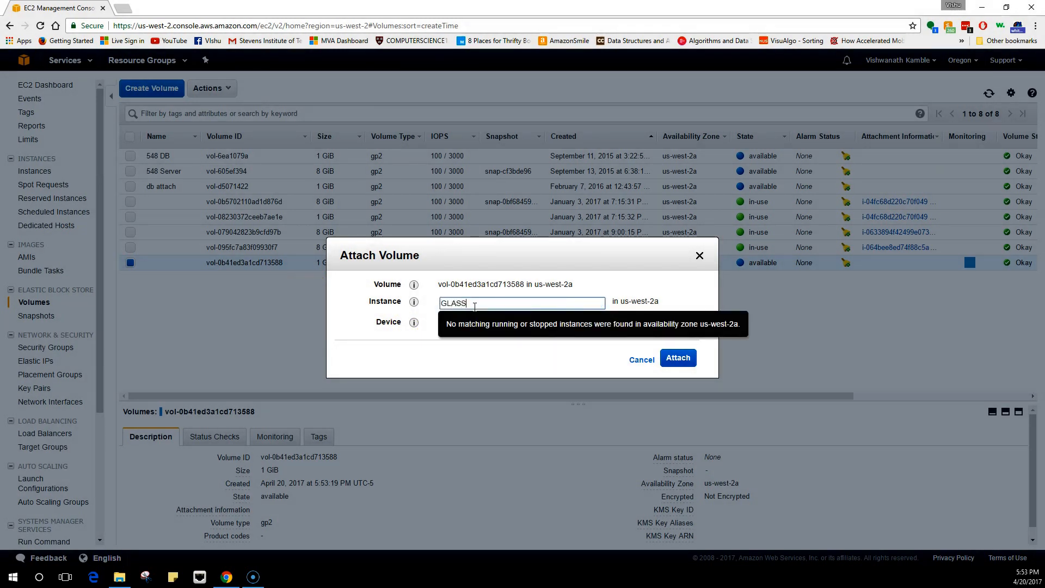
{"action": "key", "text": "ctrl+a"}
{"action": "type", "text": "glas"}
Step: Attach the volume to instance i-064bee8ed74f88c5a with device name /dev/sdf
{"action": "key", "text": "ctrl+a"}
{"action": "type", "text": "i-064bee8ed74f88c5a"}
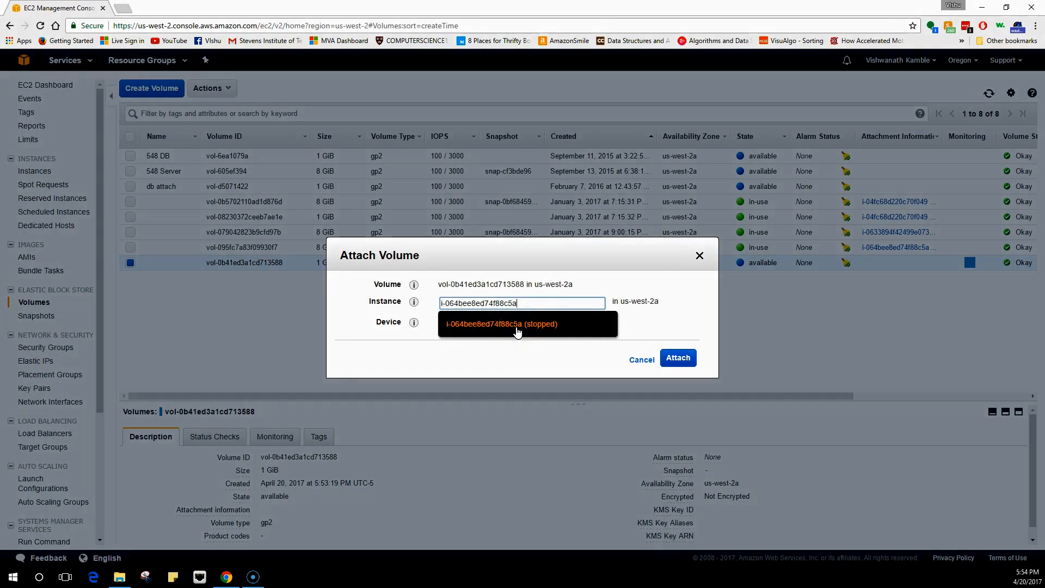
{"action": "left_click", "coordinate": [517, 325]}
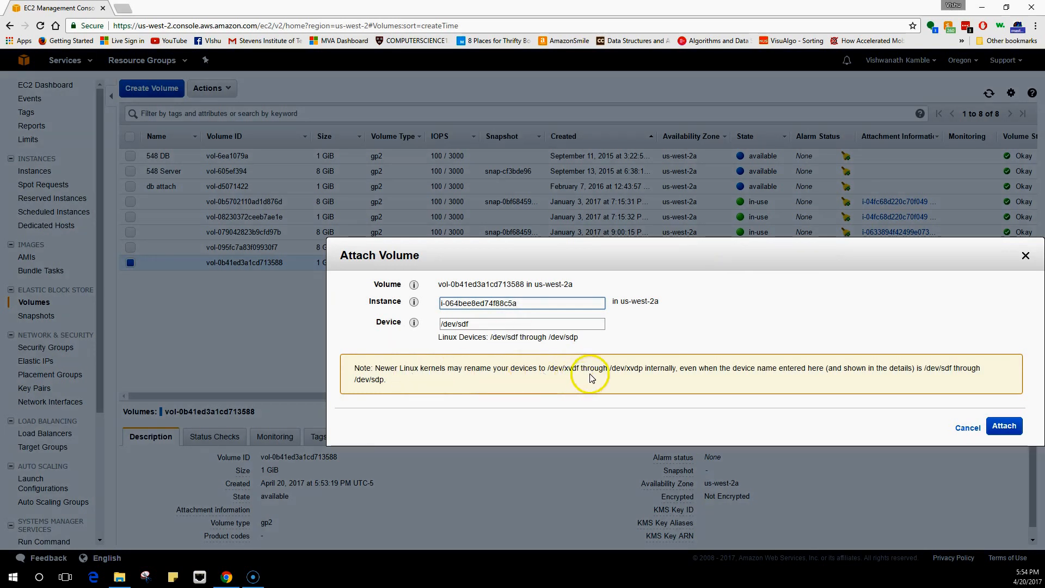
{"action": "left_click_drag", "start_coordinate": [469, 324], "coordinate": [456, 325]}
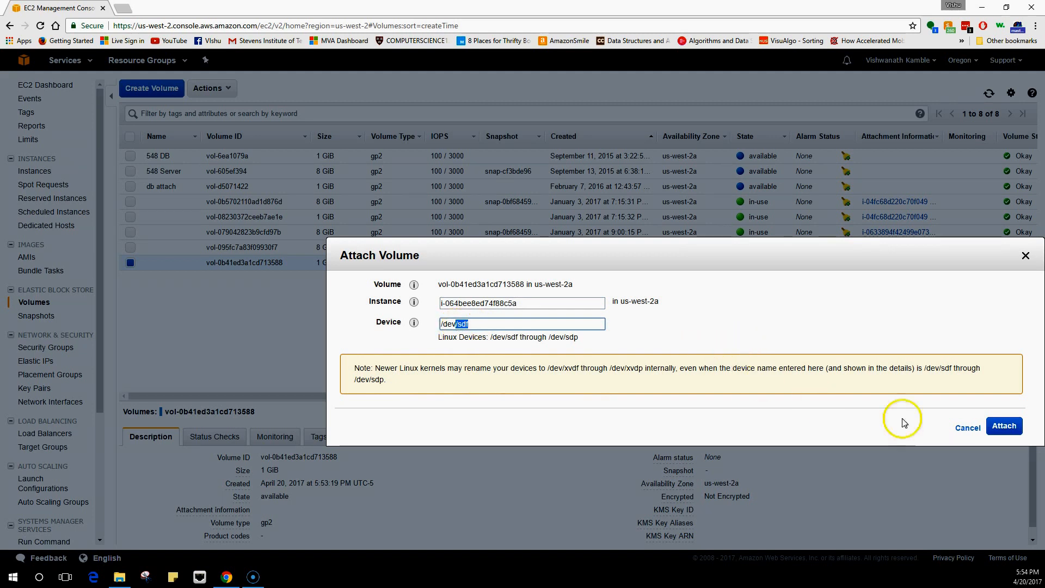
{"action": "left_click", "coordinate": [1006, 429]}
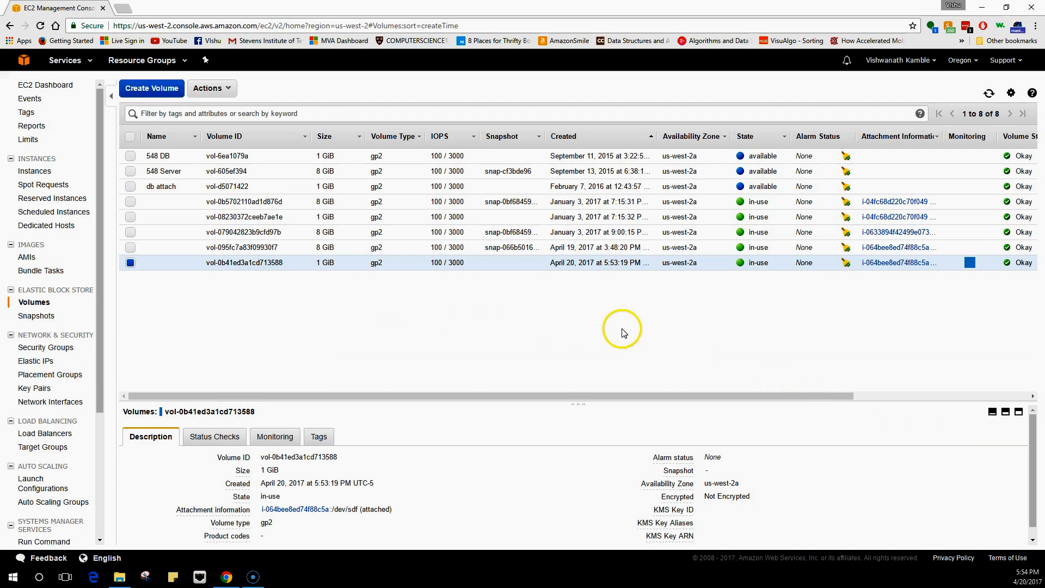
Step: Return to the instances list and start the instance that uses the glassfish key
{"action": "left_click", "coordinate": [34, 171]}
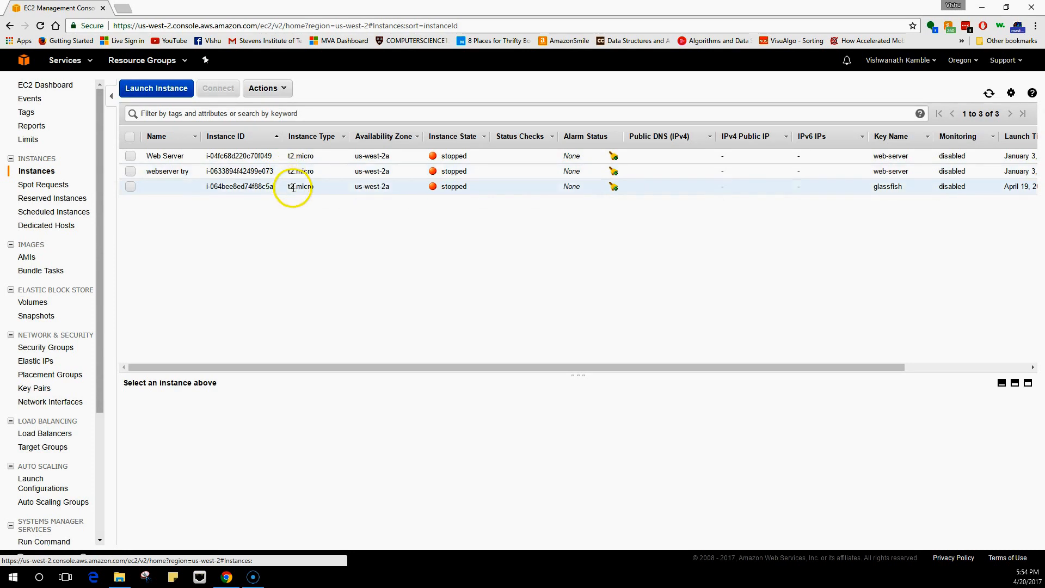
{"action": "right_click", "coordinate": [294, 186]}
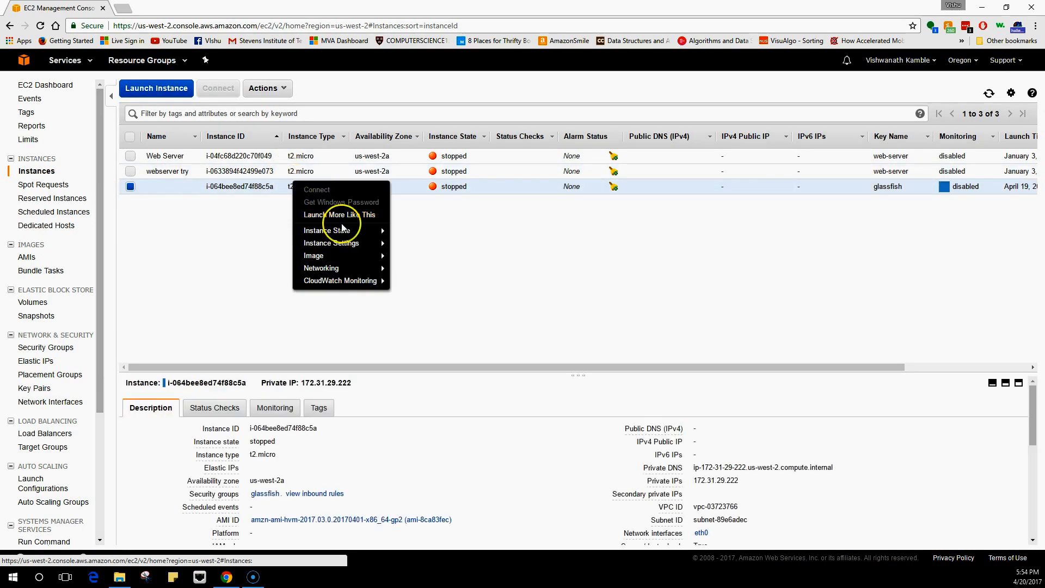
{"action": "mouse_move", "coordinate": [343, 230]}
{"action": "left_click", "coordinate": [424, 232]}
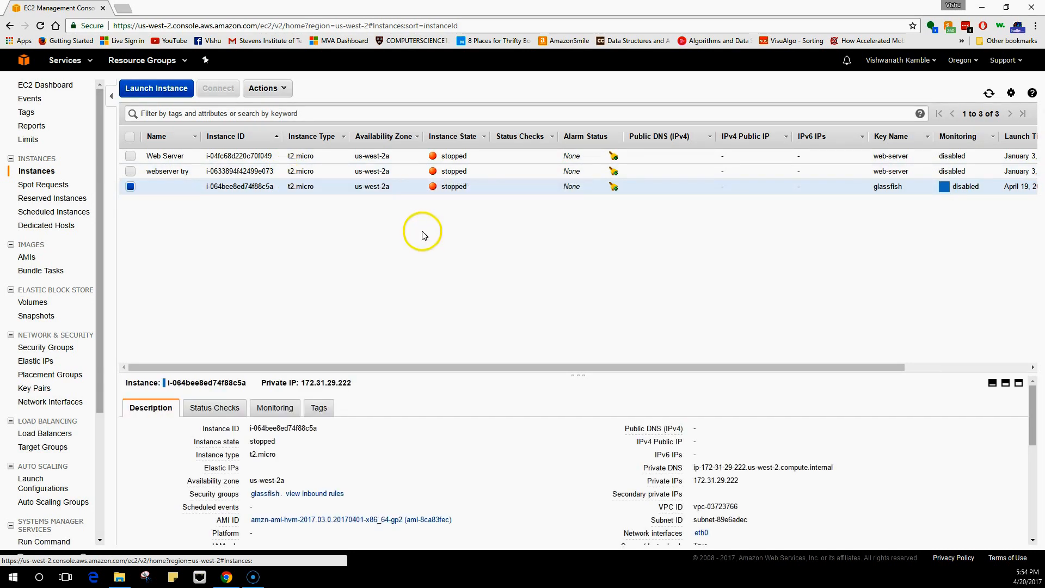